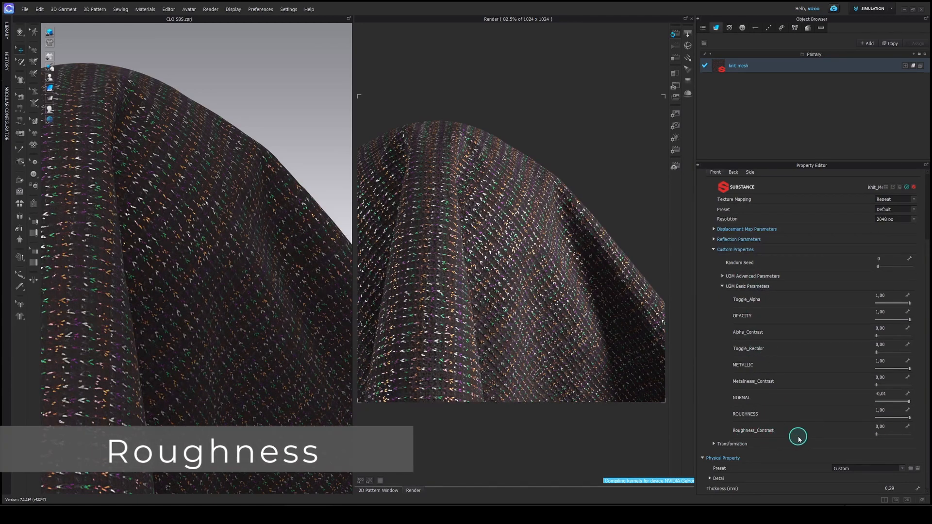
Examine the roughness map Knit_MetallicStripe_ROUGH.jpg in the image viewer, both as a whole and in close-up.
{"action": "double_click", "coordinate": [881, 426]}
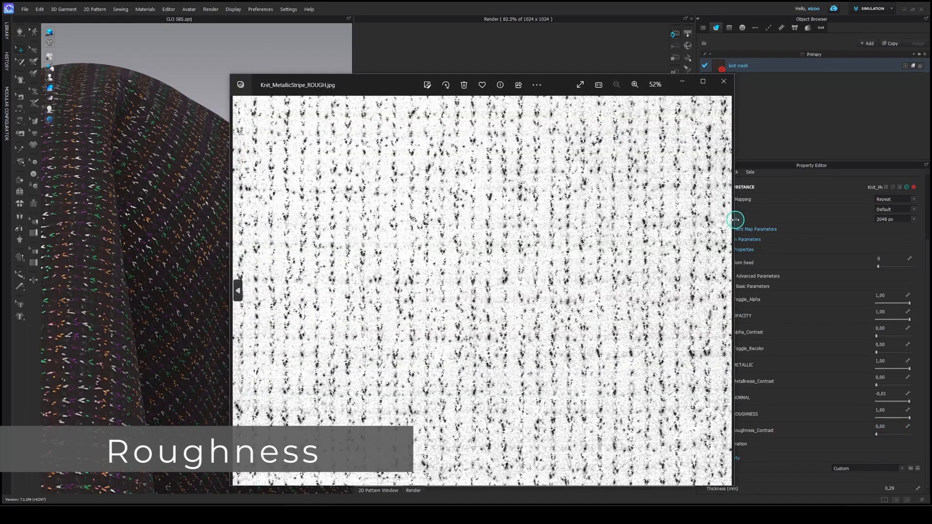
{"action": "left_click_drag", "start_coordinate": [736, 219], "coordinate": [589, 226]}
{"action": "left_click_drag", "start_coordinate": [450, 86], "coordinate": [391, 74]}
{"action": "left_click", "coordinate": [354, 239]}
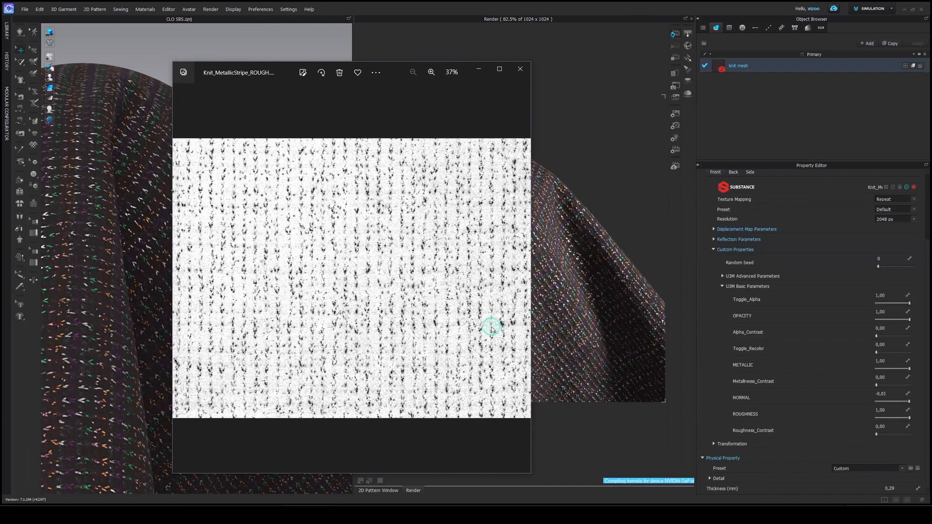
{"action": "scroll", "coordinate": [491, 329], "scroll_direction": "up", "scroll_amount": 6, "text": "ctrl"}
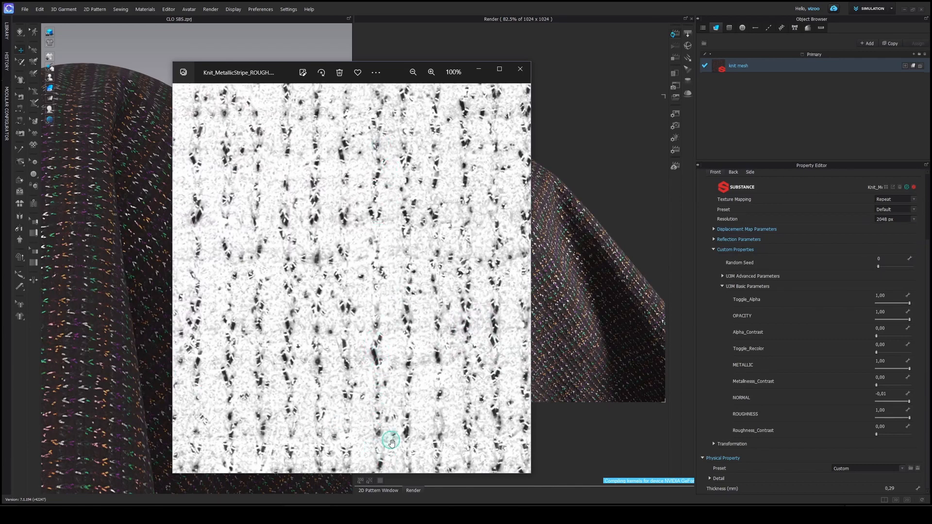
{"action": "scroll", "coordinate": [443, 327], "scroll_direction": "up", "scroll_amount": 3}
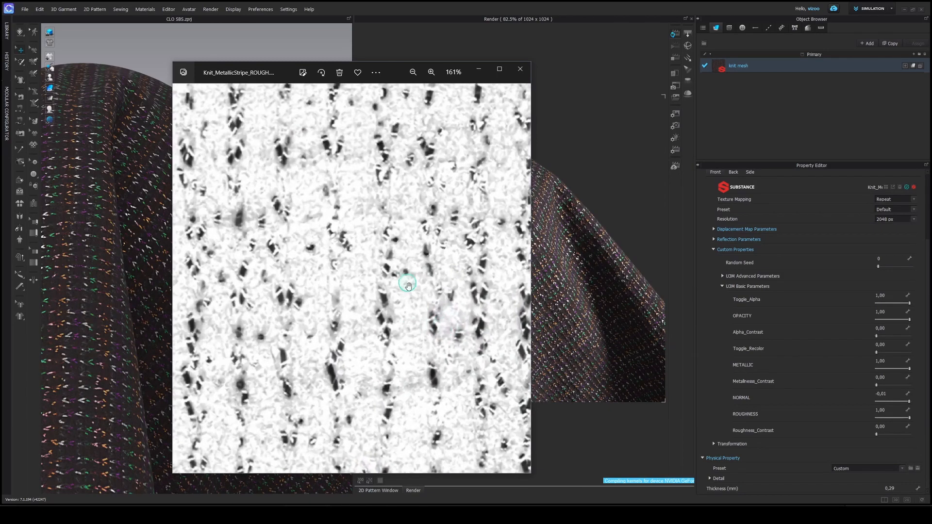
{"action": "scroll", "coordinate": [372, 393], "scroll_direction": "down", "scroll_amount": 5}
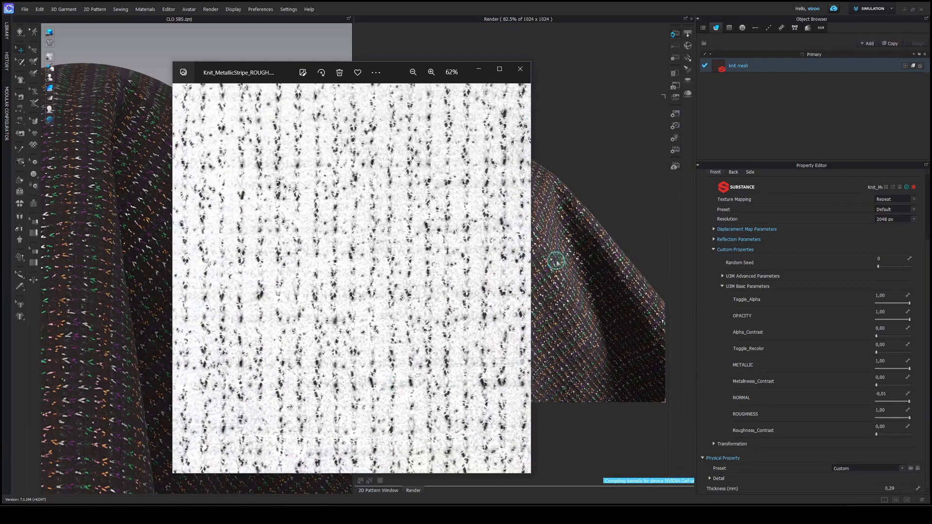
{"action": "left_click", "coordinate": [488, 77]}
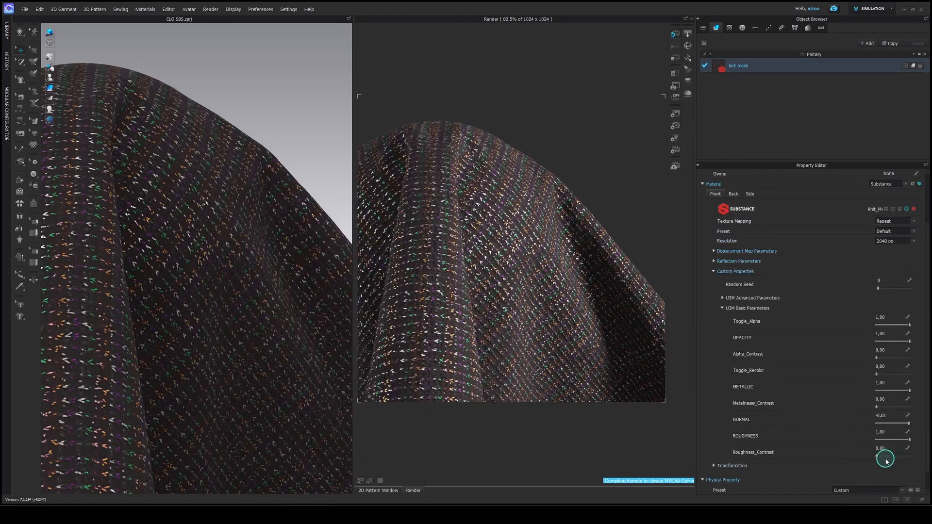
Set Roughness_Contrast of the knit mesh fabric to 0.50 and compare the fabric in the 3D and render views.
{"action": "left_click", "coordinate": [894, 448]}
{"action": "key", "text": "Return"}
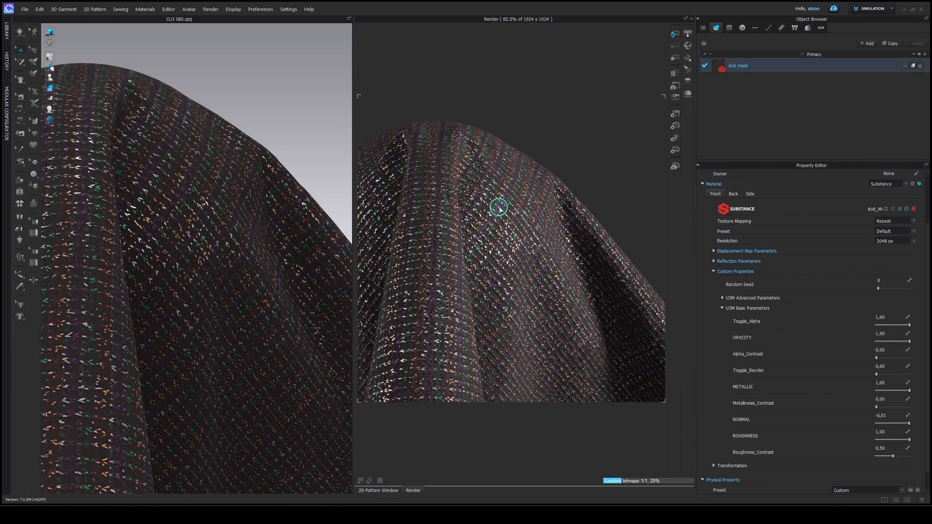
{"action": "scroll", "coordinate": [266, 296], "scroll_direction": "up", "scroll_amount": 1}
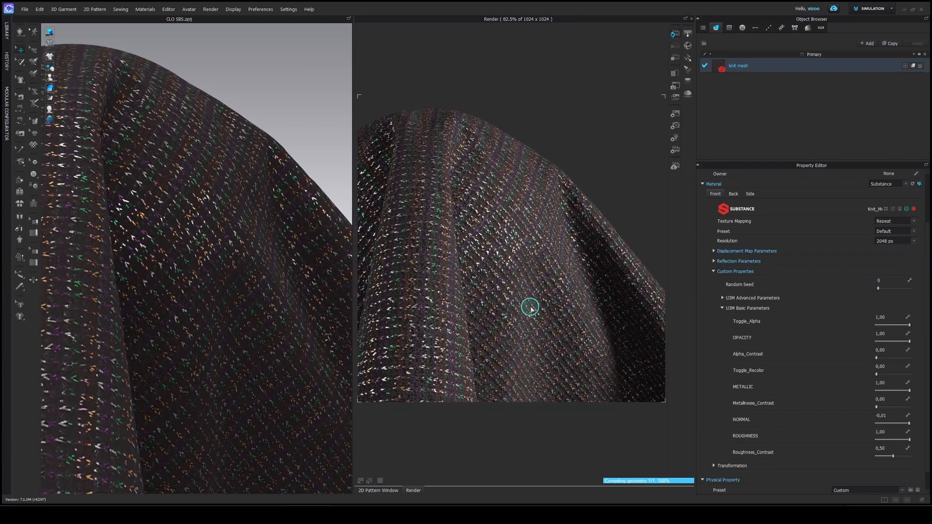
{"action": "double_click", "coordinate": [883, 447]}
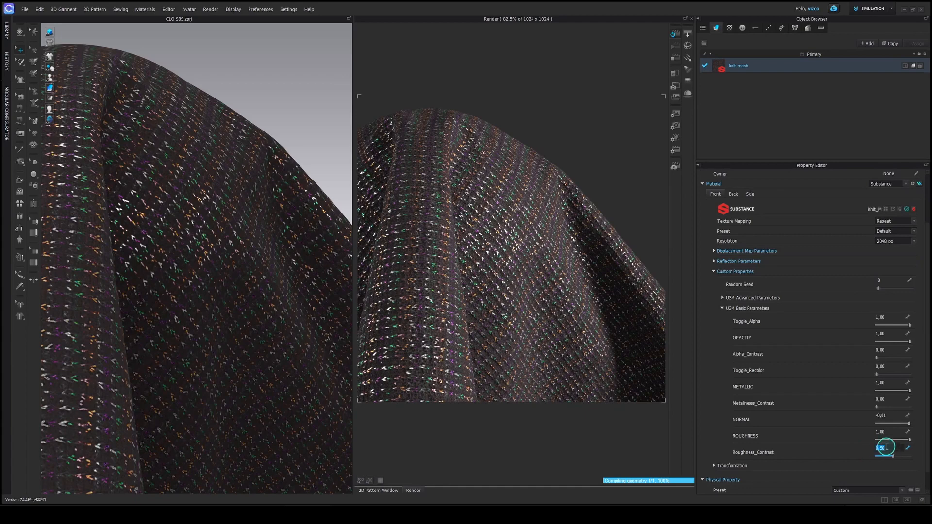
Test the knit mesh fabric with ROUGHNESS at 0 and return it to 1.
{"action": "left_click", "coordinate": [892, 432]}
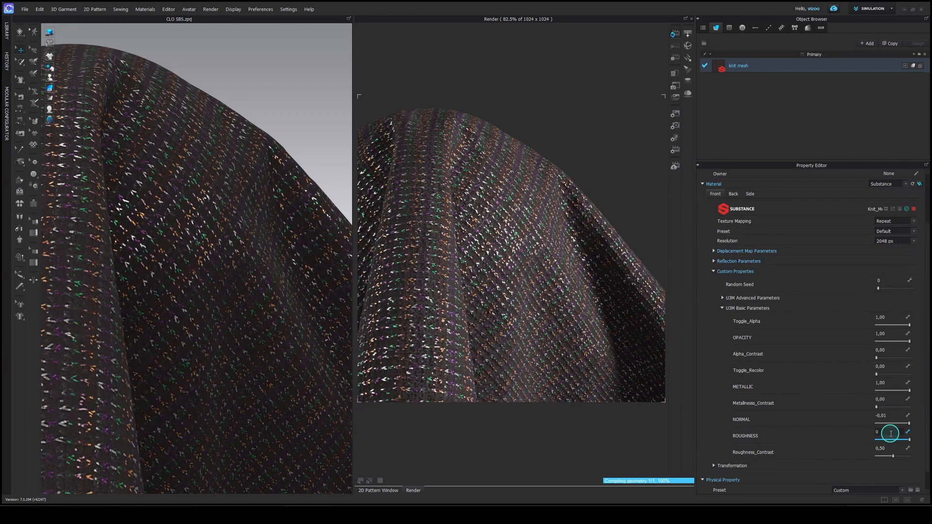
{"action": "key", "text": "Return"}
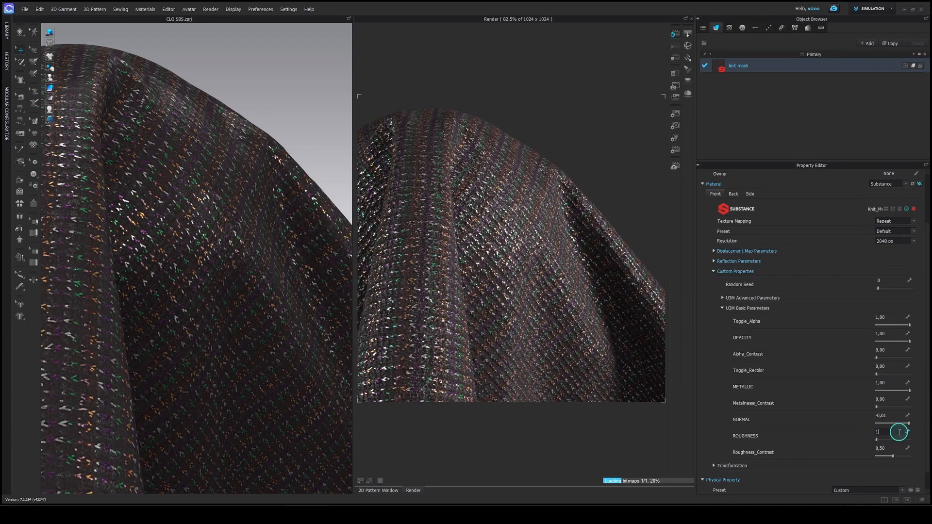
{"action": "key", "text": "Return"}
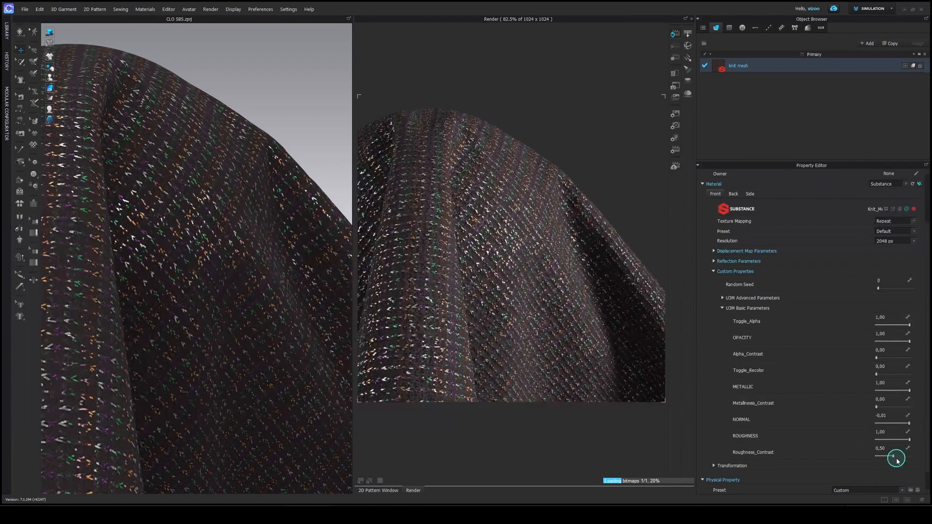
Test the fabric's NORMAL intensity at about -0.54 and bring it back up to 0.
{"action": "left_click", "coordinate": [892, 416]}
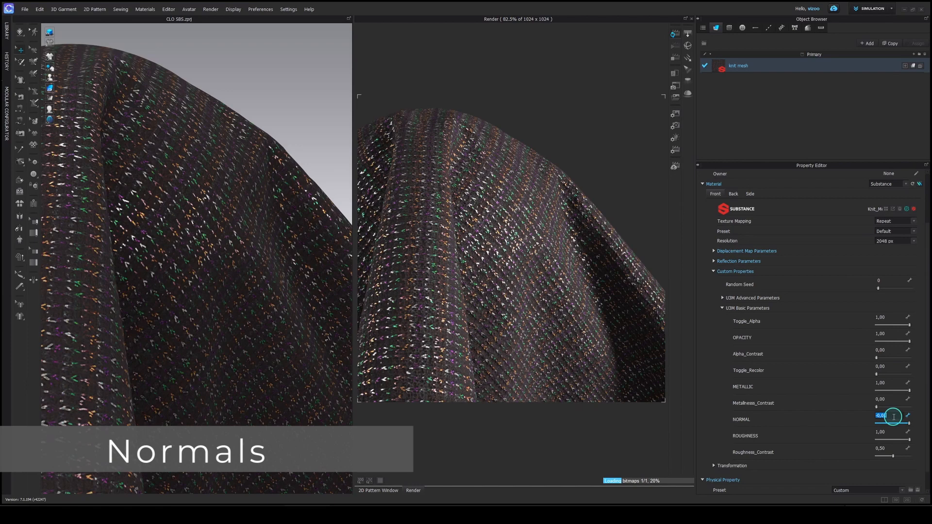
{"action": "left_click_drag", "start_coordinate": [909, 425], "coordinate": [892, 426]}
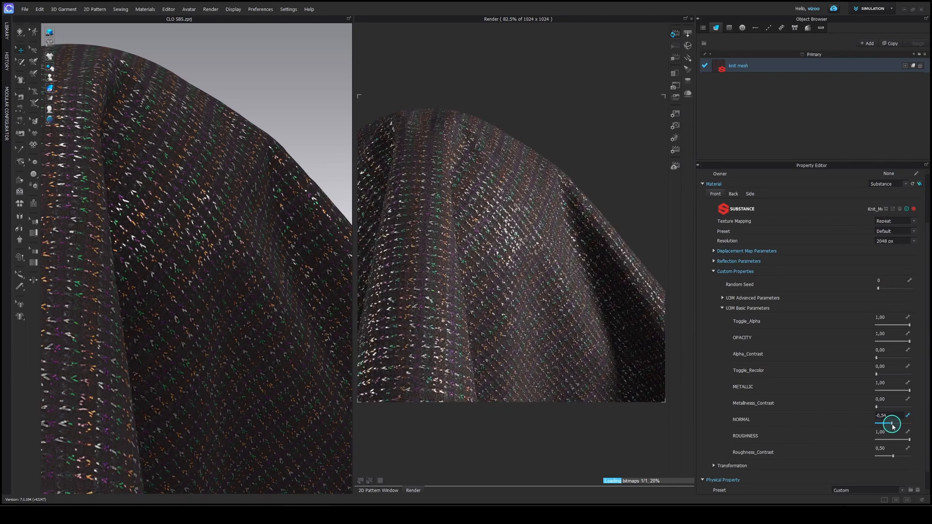
{"action": "left_click_drag", "start_coordinate": [893, 426], "coordinate": [917, 427]}
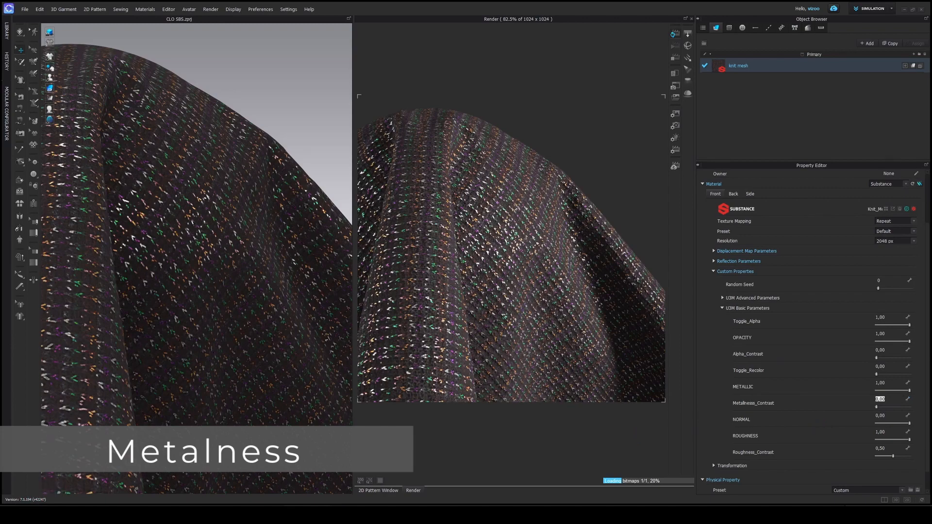
Check the metalness map Knit_MetallicStripe_MTL.jpg and set the fabric's Metalness_Contrast to 0.50.
{"action": "key", "text": "alt+Tab"}
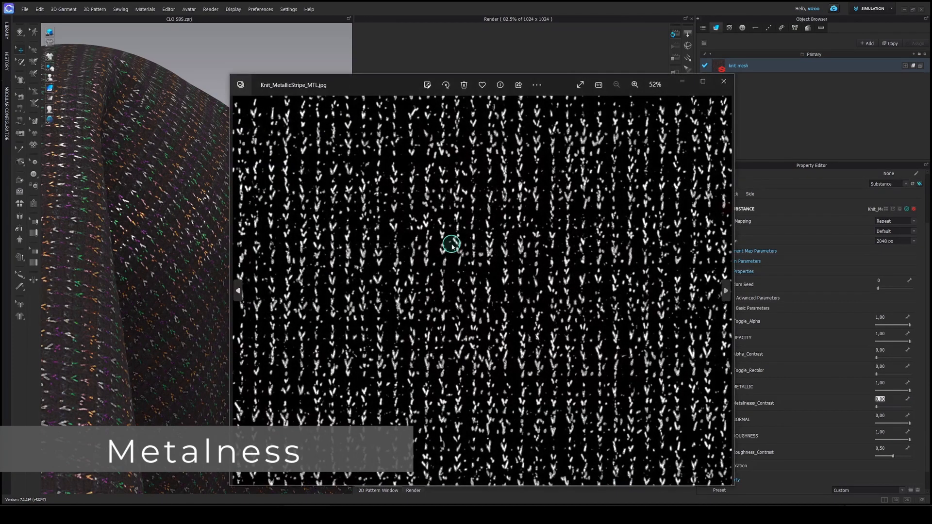
{"action": "left_click_drag", "start_coordinate": [576, 100], "coordinate": [388, 61]}
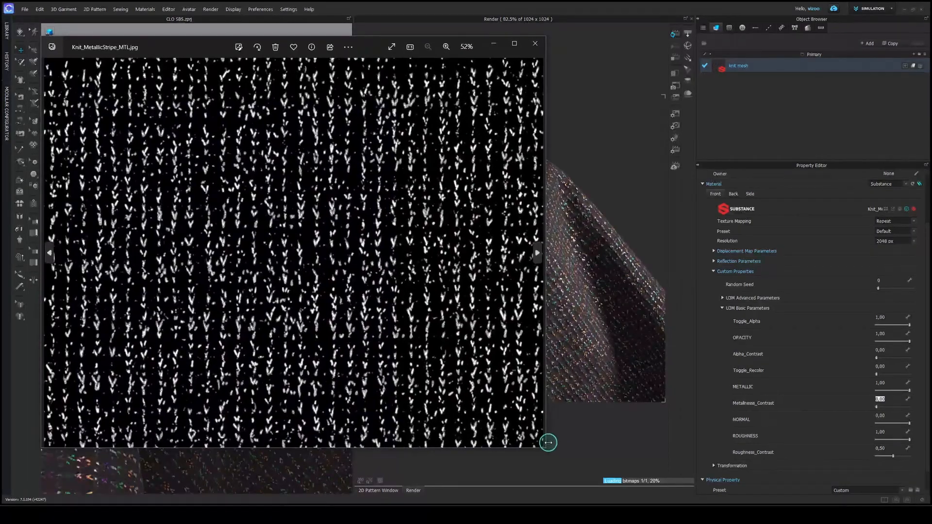
{"action": "left_click_drag", "start_coordinate": [546, 448], "coordinate": [629, 497]}
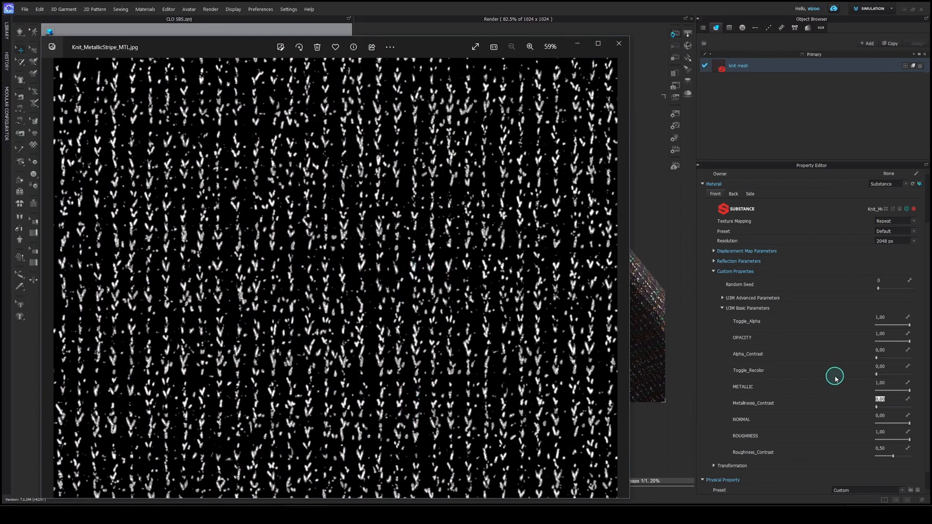
{"action": "left_click", "coordinate": [576, 46]}
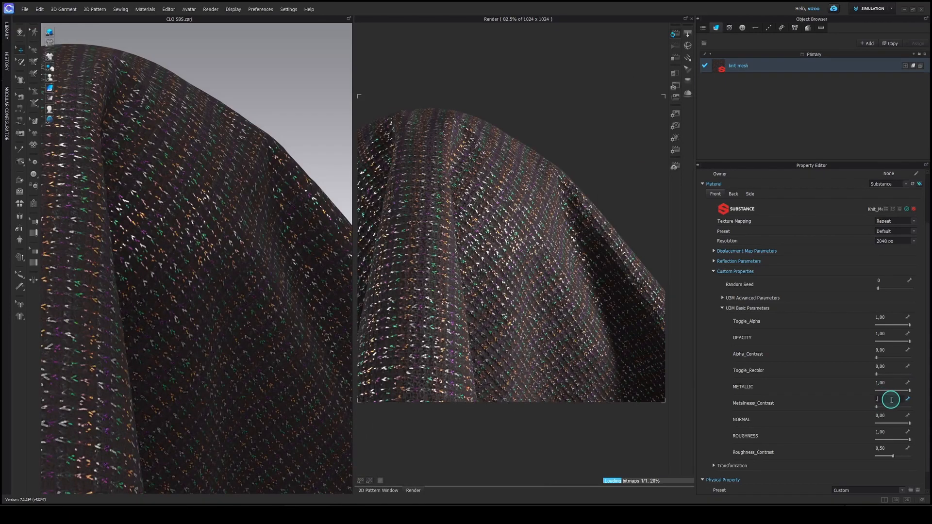
{"action": "key", "text": "Return"}
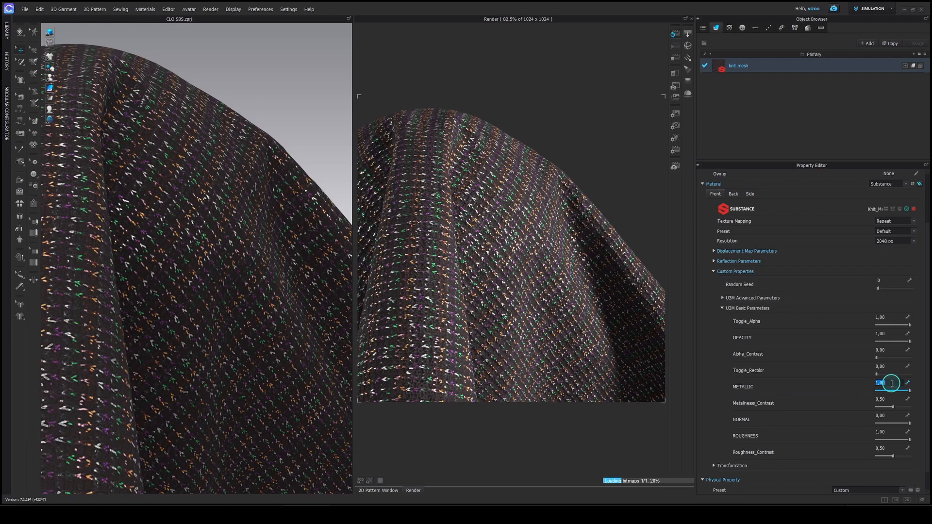
{"action": "left_click", "coordinate": [894, 383]}
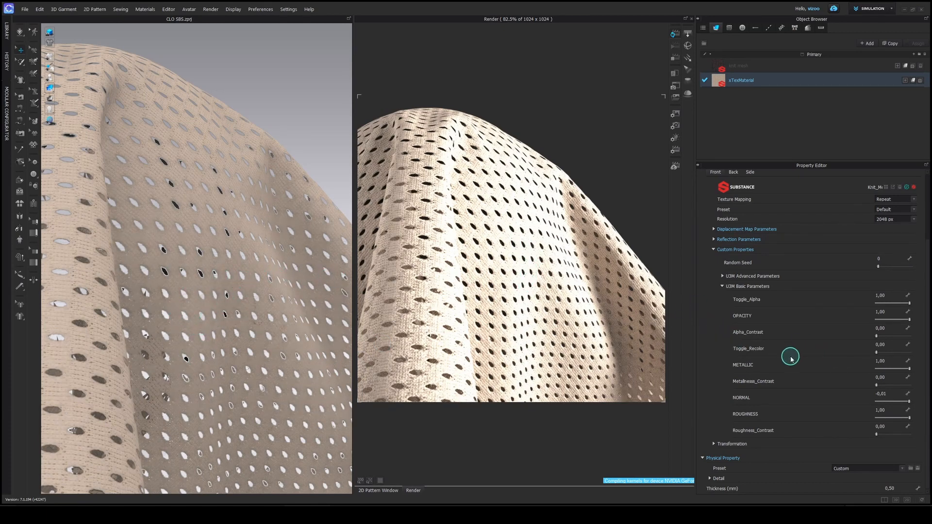
Enable Toggle_Recolor with a value of 1 on xTexMaterial and recolor it with YKK 853 from the YKK Global Colors.
{"action": "double_click", "coordinate": [880, 344]}
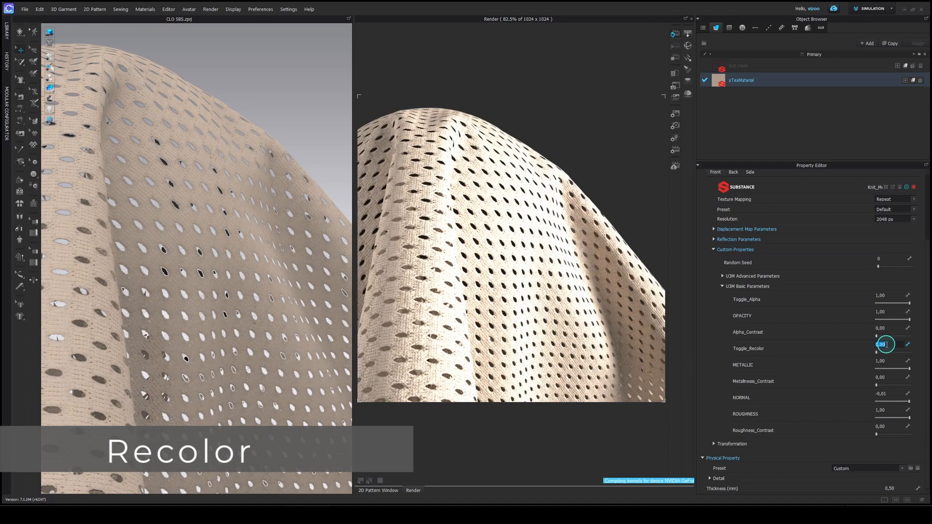
{"action": "key", "text": "Return"}
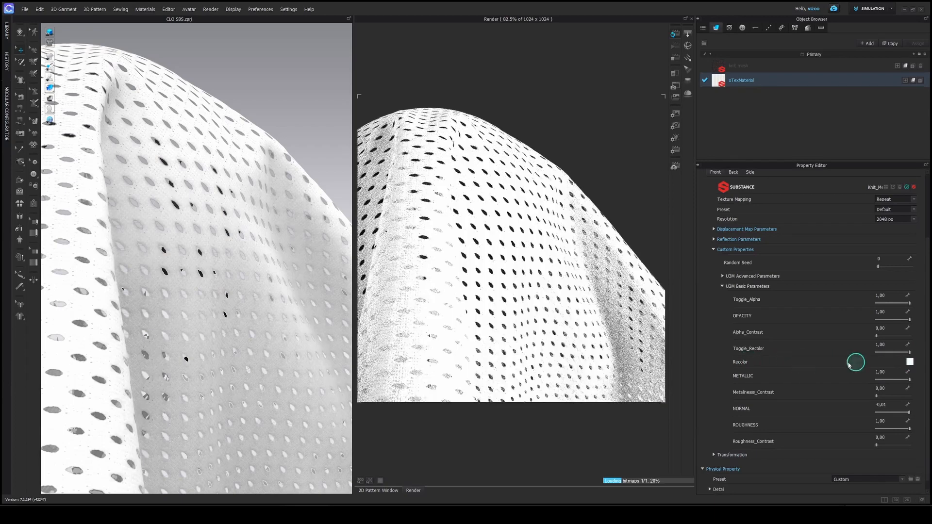
{"action": "left_click", "coordinate": [910, 362]}
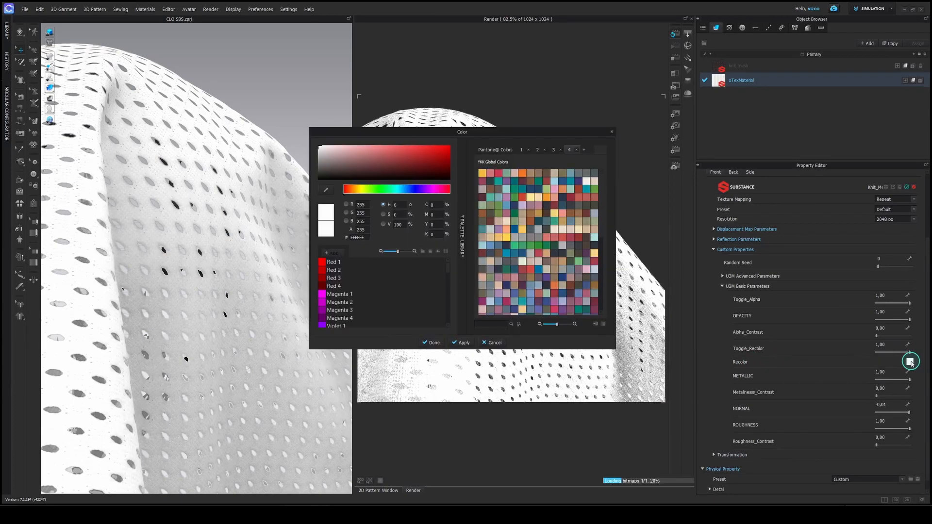
{"action": "scroll", "coordinate": [565, 285], "scroll_direction": "down", "scroll_amount": 6}
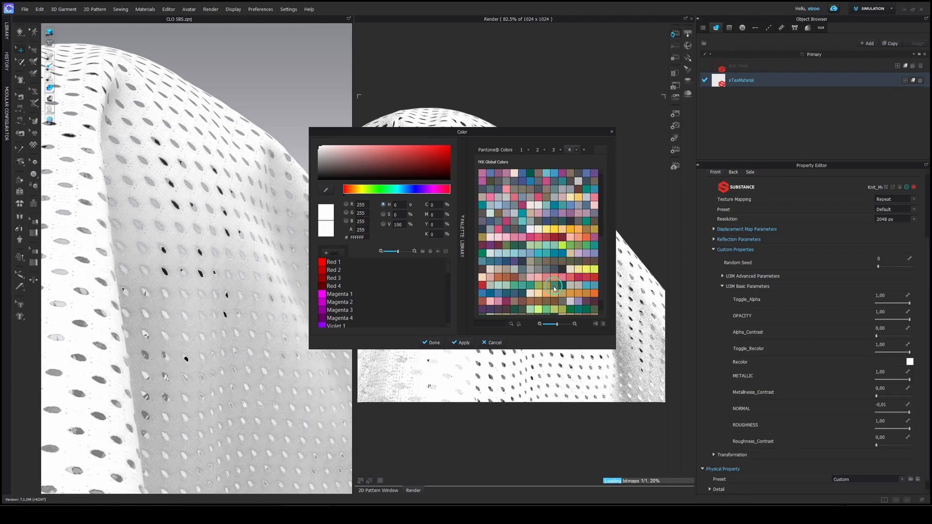
{"action": "scroll", "coordinate": [554, 288], "scroll_direction": "down", "scroll_amount": 2}
{"action": "left_click", "coordinate": [505, 279]}
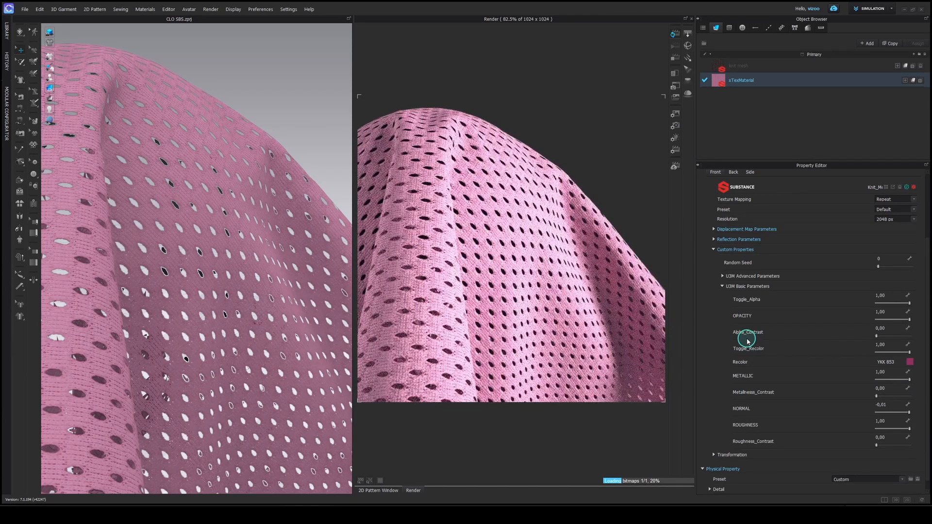
Browse the YKK Global Colors palette for the Recolor value, keeping the current color.
{"action": "left_click", "coordinate": [910, 361]}
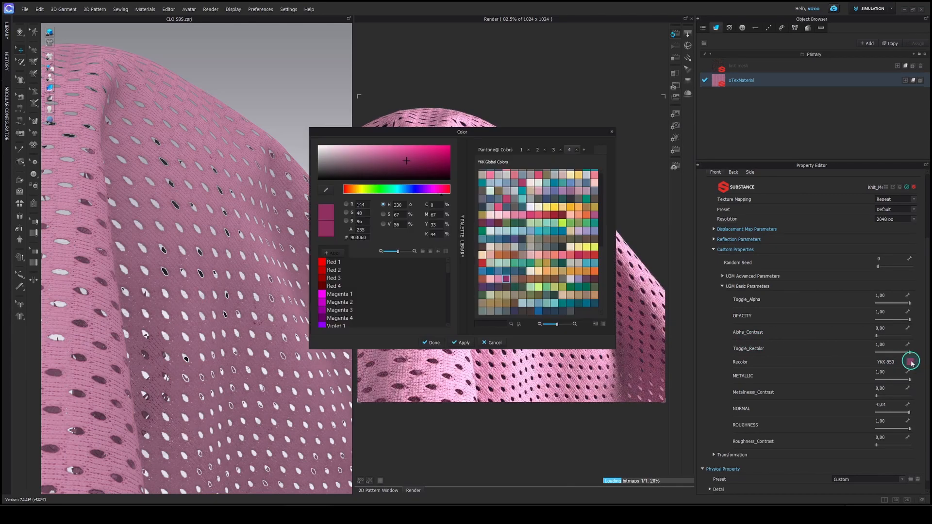
{"action": "scroll", "coordinate": [539, 228], "scroll_direction": "down", "scroll_amount": 5}
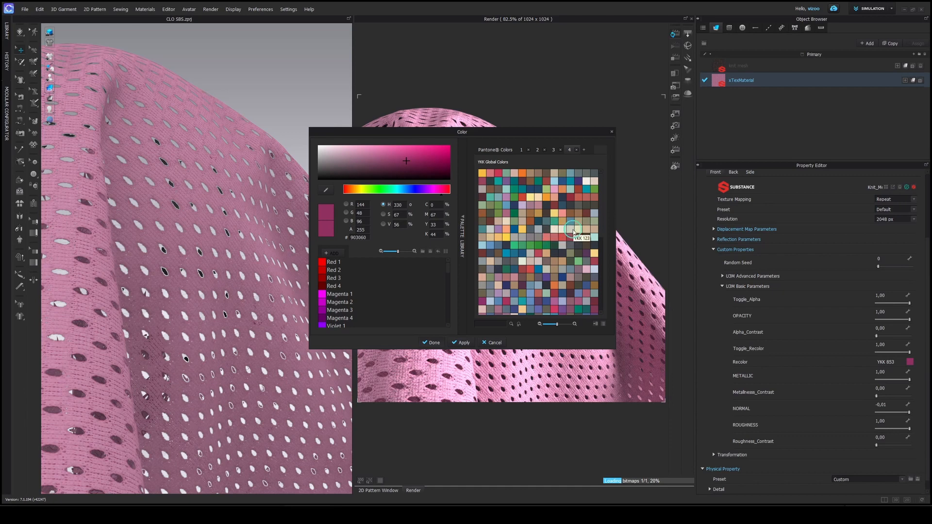
{"action": "left_click", "coordinate": [464, 343]}
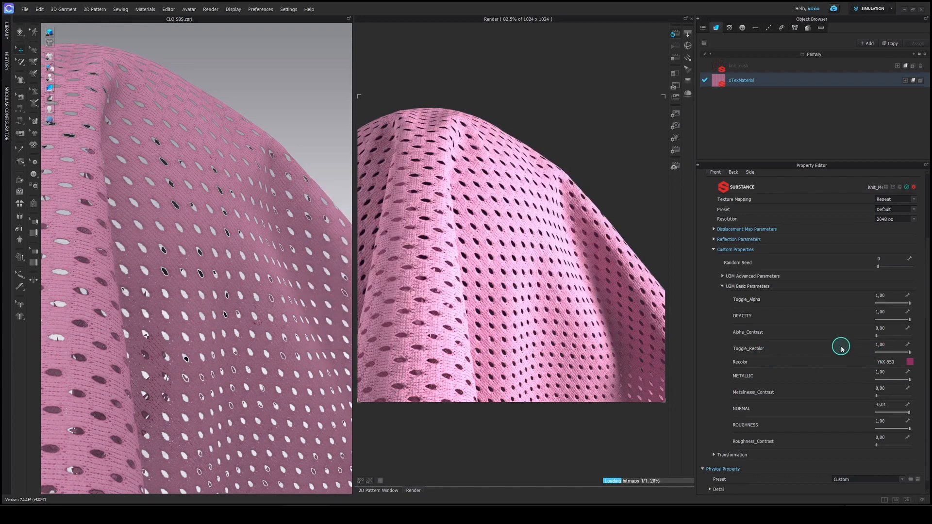
Check the alpha map Knit_Mesh_100Poly_114gm_ALPHA.png and set Alpha_Contrast of xTexMaterial to 0.5.
{"action": "left_click", "coordinate": [881, 328]}
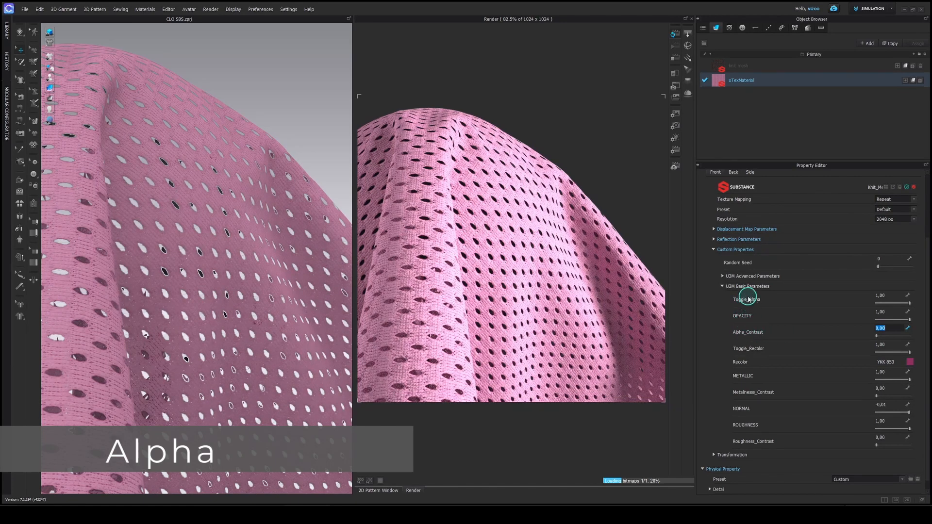
{"action": "left_click", "coordinate": [888, 328]}
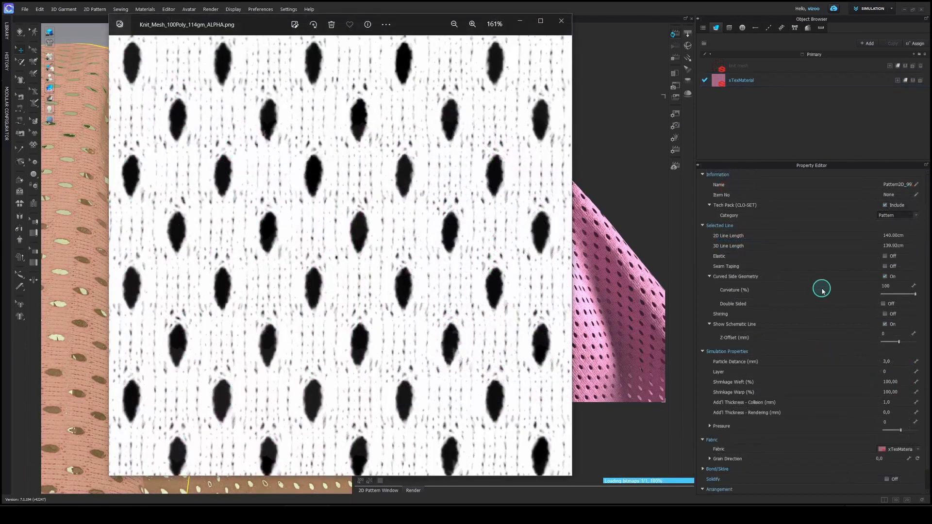
{"action": "left_click", "coordinate": [790, 79]}
{"action": "double_click", "coordinate": [890, 328]}
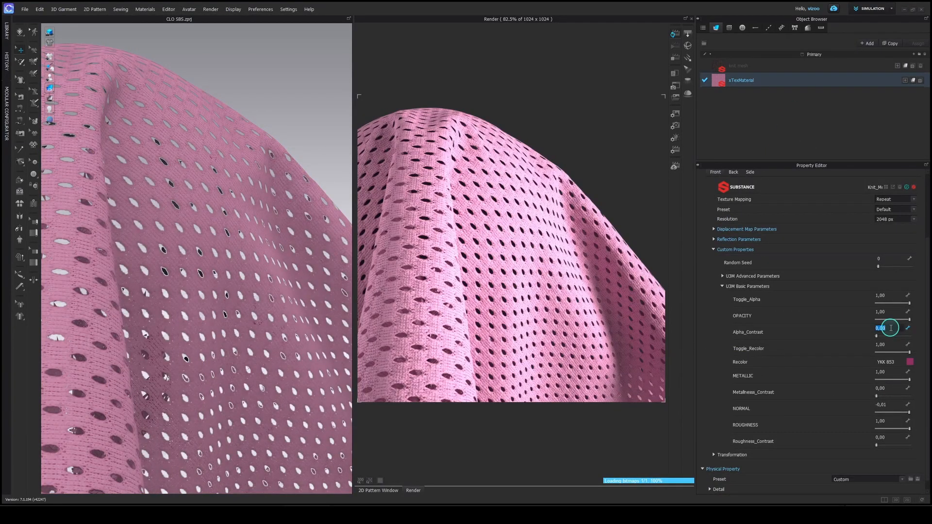
{"action": "type", "text": "0,5"}
{"action": "key", "text": "Return"}
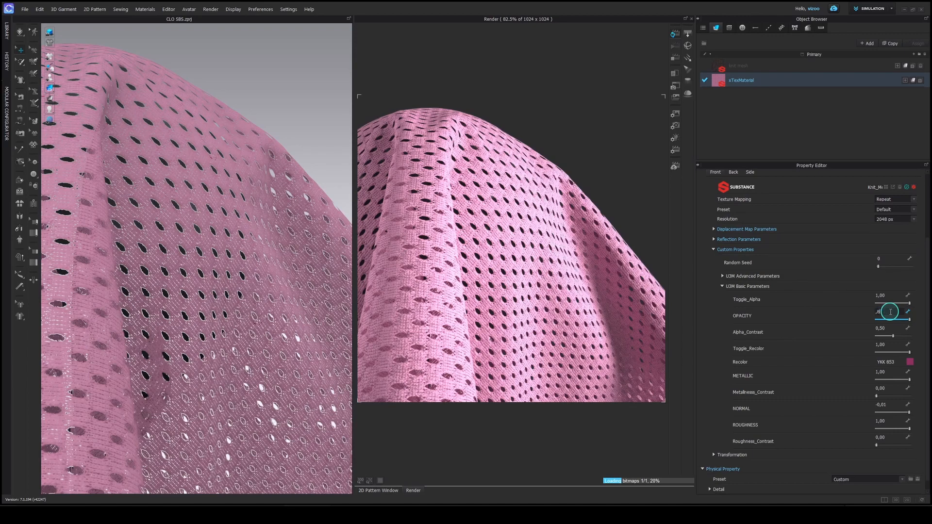
Try OPACITY values of 0.8 and 0.5 on the pink mesh xTexMaterial, and restore it to 1.
{"action": "key", "text": "Return"}
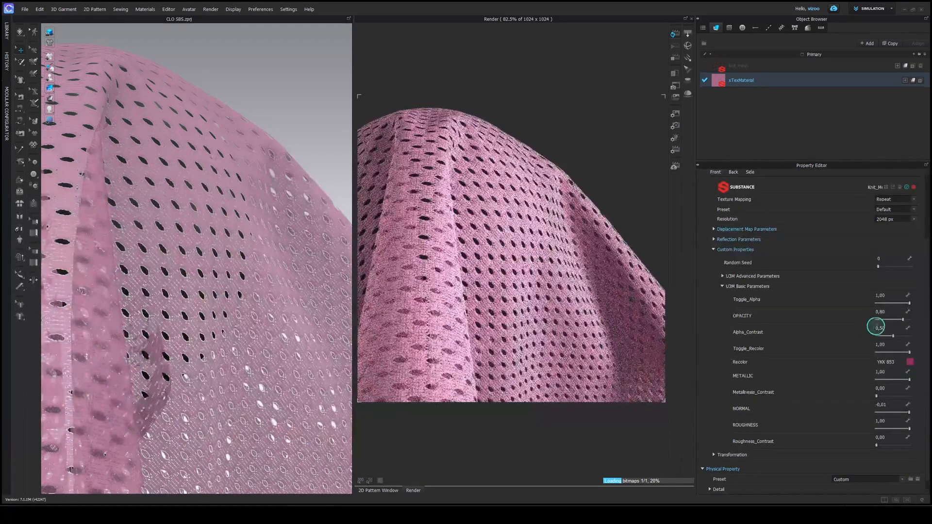
{"action": "double_click", "coordinate": [893, 312]}
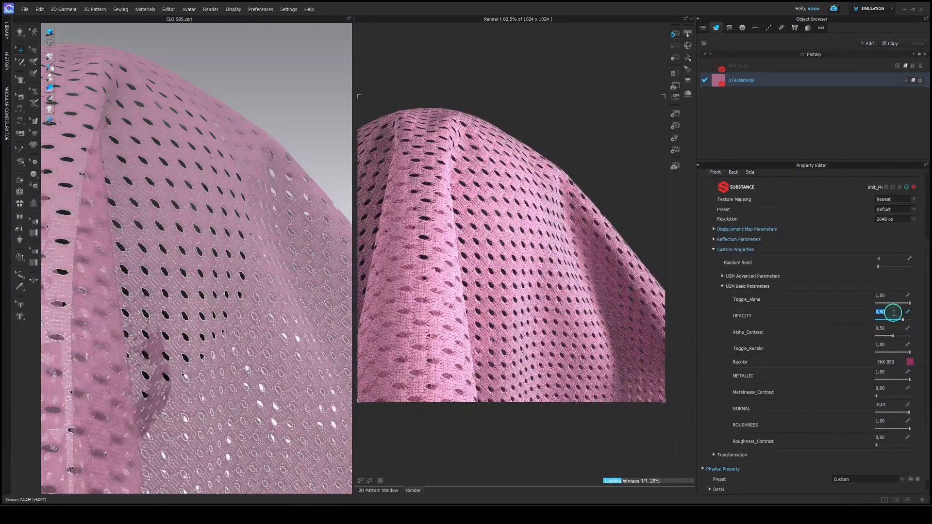
{"action": "type", "text": ",5"}
{"action": "key", "text": "Return"}
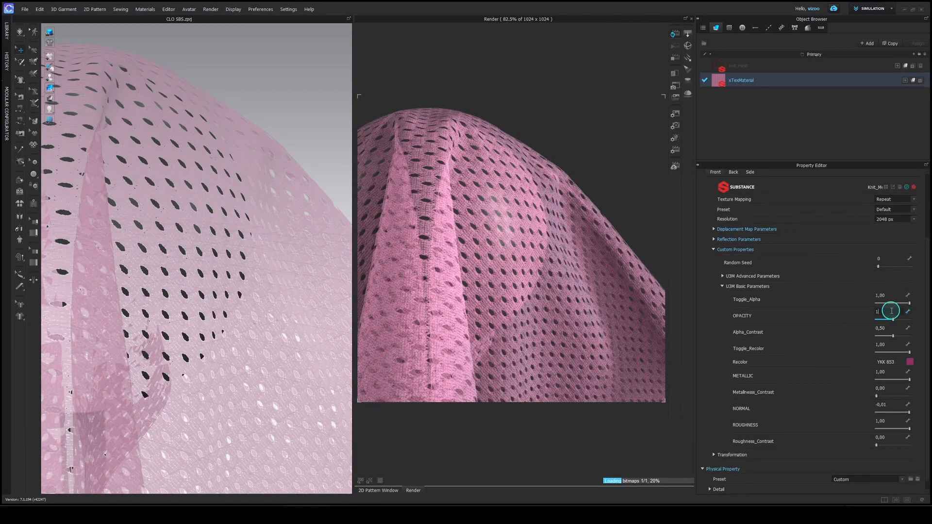
Turn off the alpha of the pink mesh fabric with a Toggle_Alpha value of 0 and inspect the holes.
{"action": "double_click", "coordinate": [891, 294]}
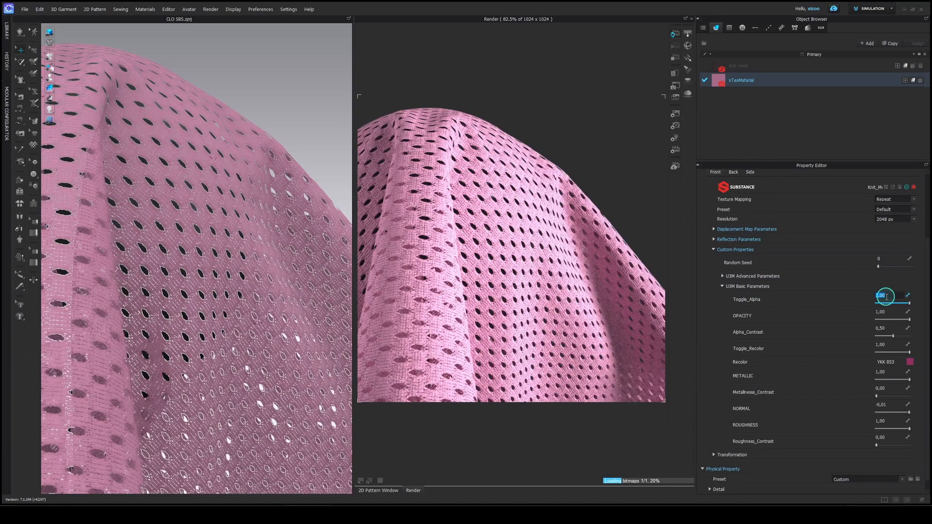
{"action": "key", "text": "Return"}
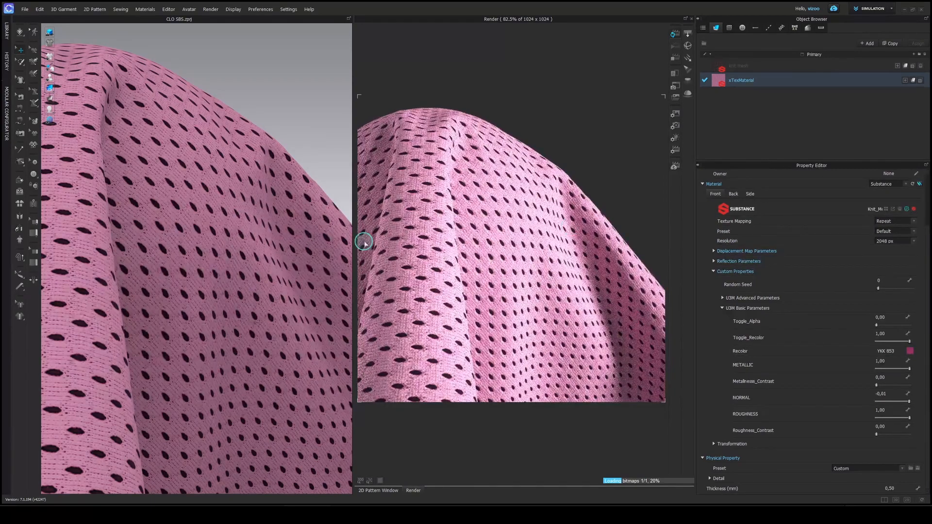
{"action": "scroll", "coordinate": [245, 294], "scroll_direction": "up", "scroll_amount": 2}
{"action": "scroll", "coordinate": [245, 294], "scroll_direction": "down", "scroll_amount": 5}
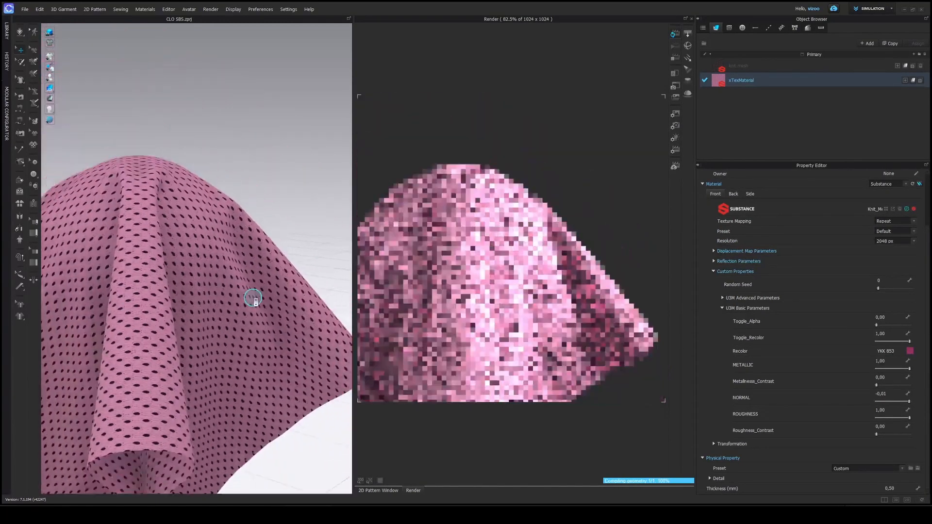
{"action": "scroll", "coordinate": [558, 283], "scroll_direction": "up", "scroll_amount": 6}
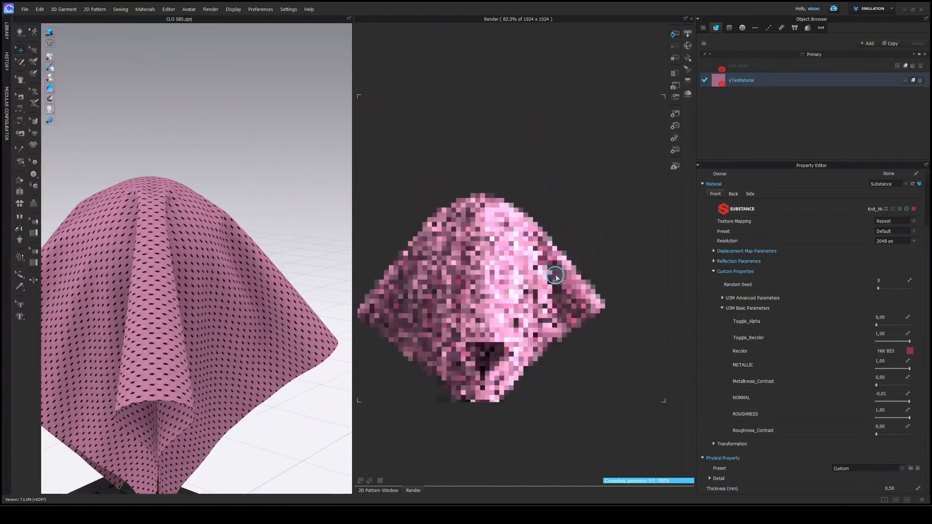
{"action": "scroll", "coordinate": [556, 275], "scroll_direction": "down", "scroll_amount": 2}
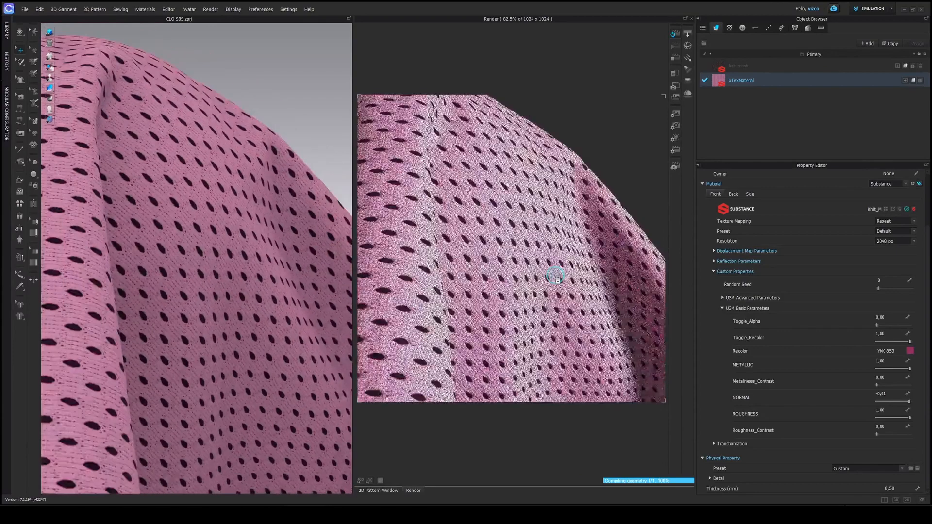
Re-enable the alpha of the pink mesh fabric by setting Toggle_Alpha to 1.
{"action": "left_click", "coordinate": [896, 317]}
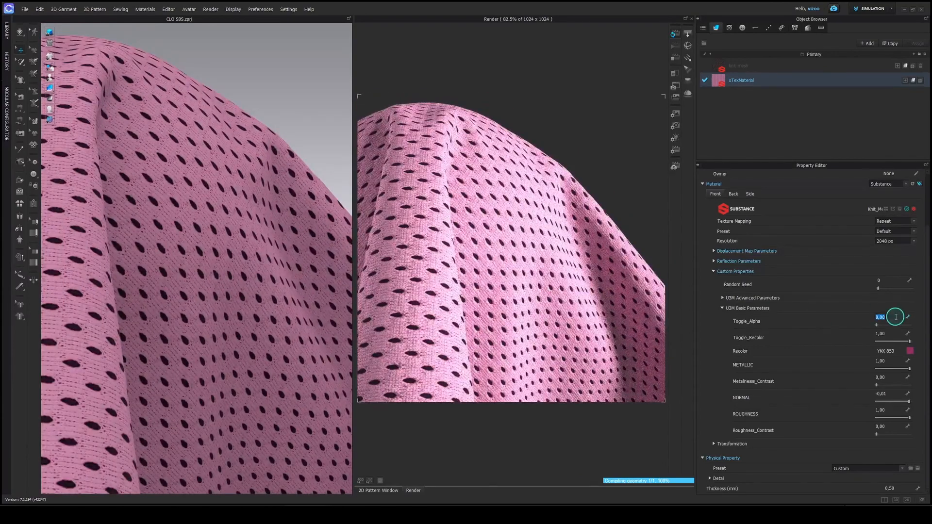
{"action": "type", "text": "1"}
{"action": "key", "text": "Return"}
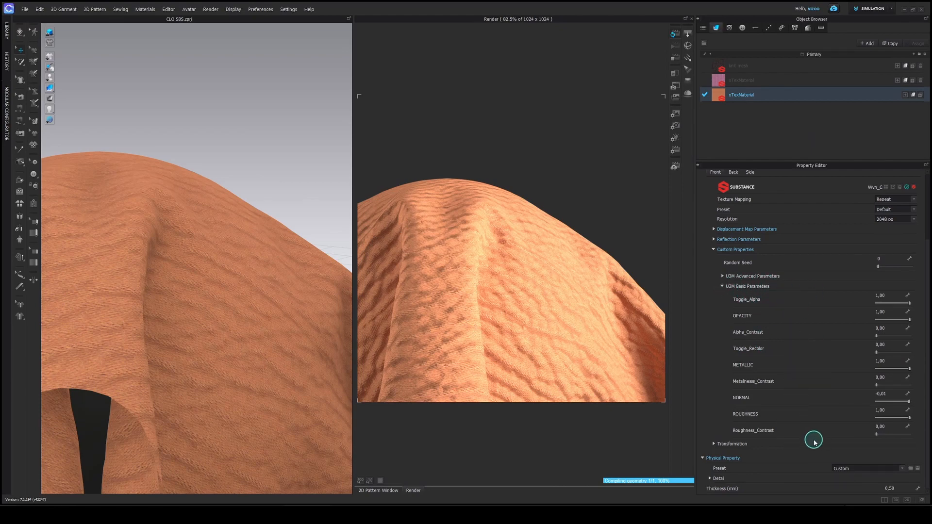
Review the U3M Advanced Parameters of the orange woven xTexMaterial and collapse its Custom Properties.
{"action": "left_click", "coordinate": [722, 276]}
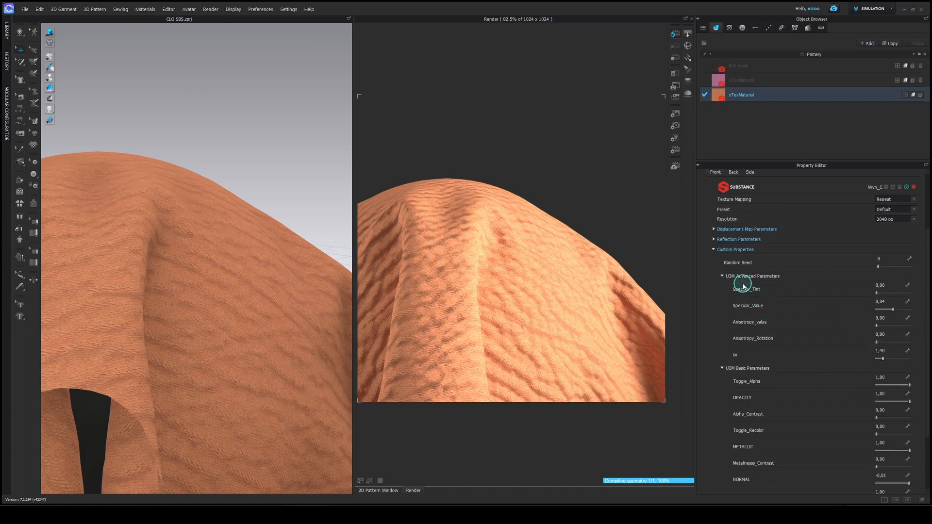
{"action": "left_click", "coordinate": [722, 277]}
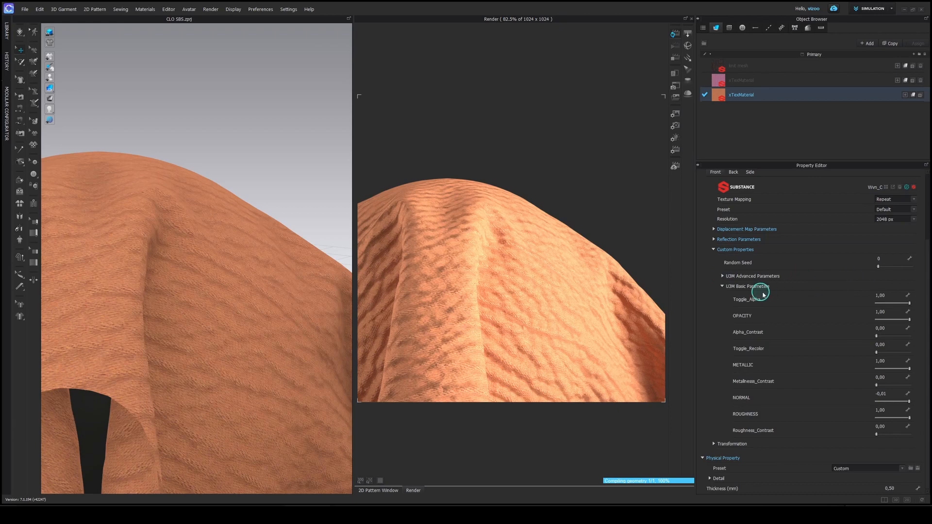
{"action": "left_click", "coordinate": [722, 286]}
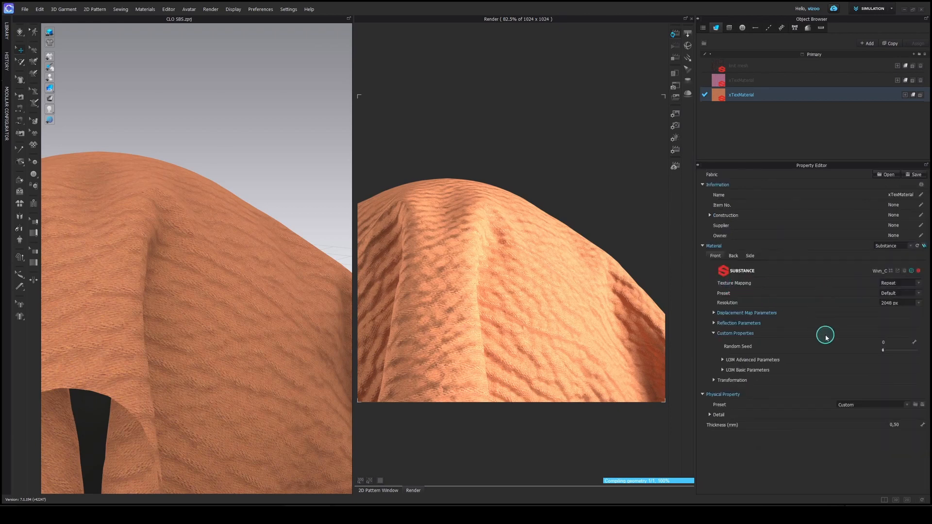
{"action": "left_click", "coordinate": [719, 333]}
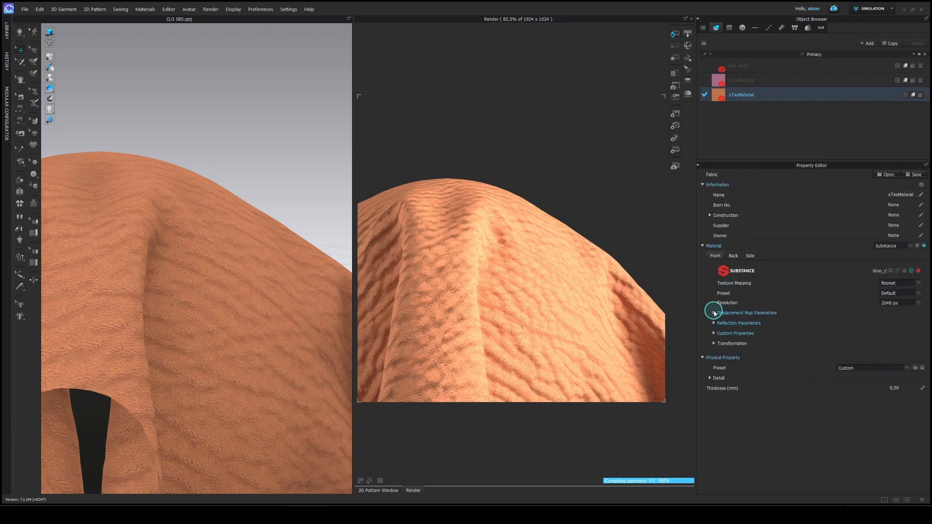
Set the orange fabric's displacement map Amount to 1 mm and its Particle Distance to 2 mm.
{"action": "left_click", "coordinate": [714, 313]}
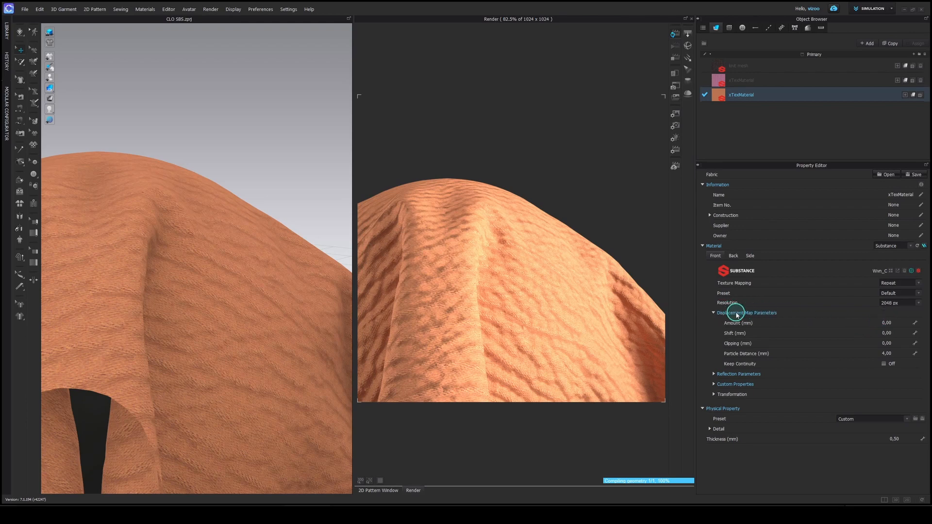
{"action": "left_click", "coordinate": [891, 323]}
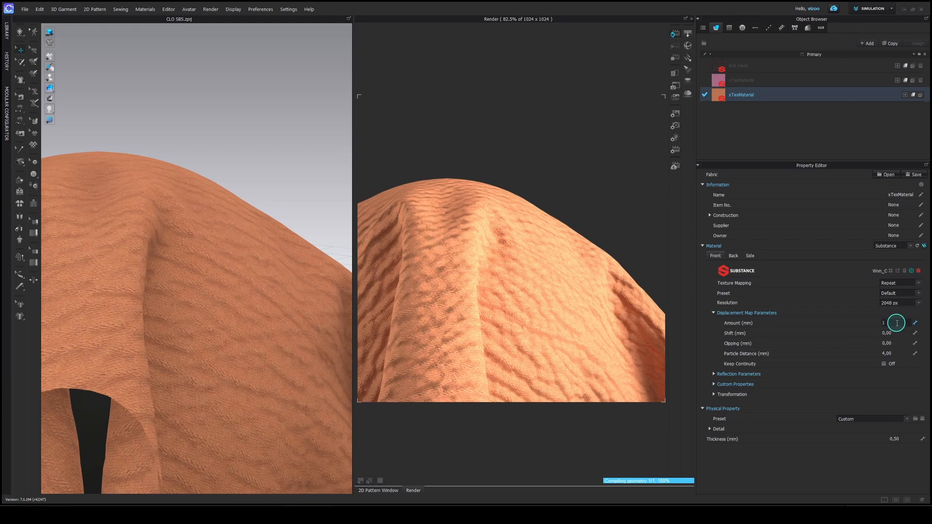
{"action": "left_click", "coordinate": [896, 323]}
{"action": "type", "text": "1"}
{"action": "left_click", "coordinate": [901, 352]}
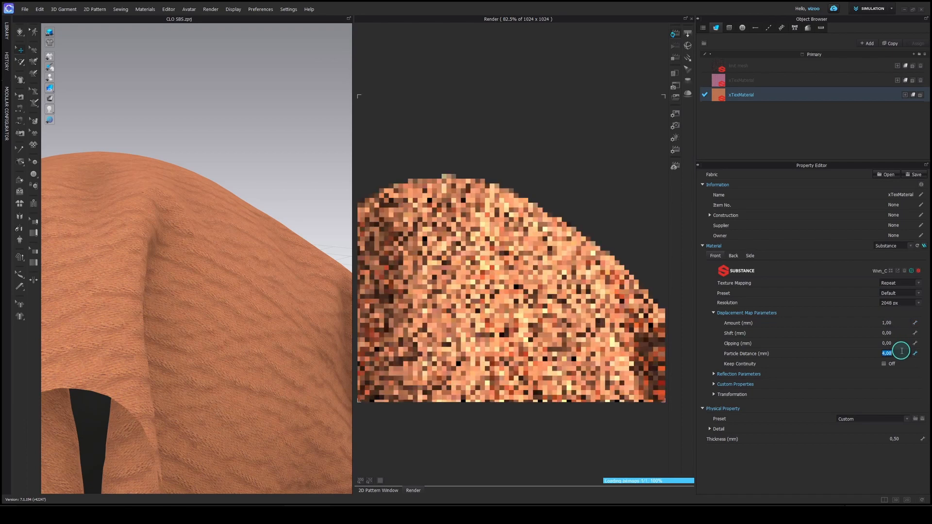
{"action": "type", "text": "2"}
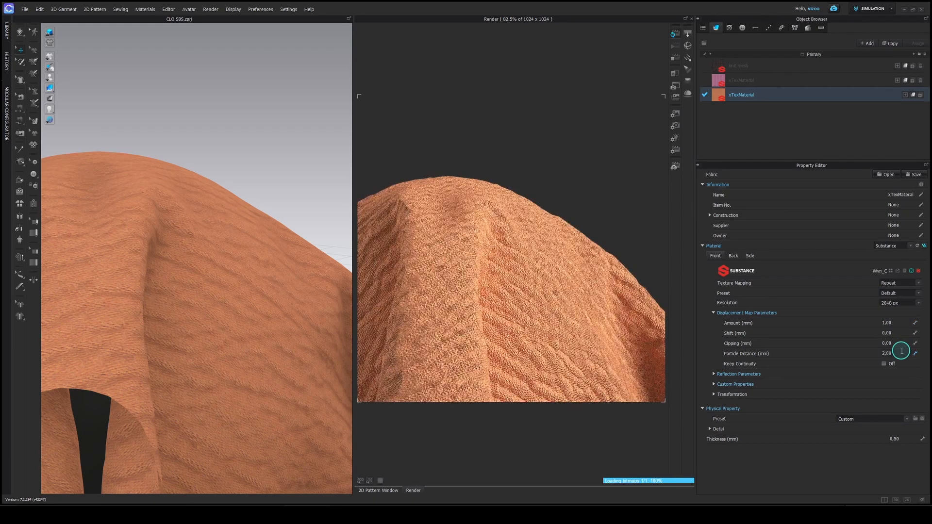